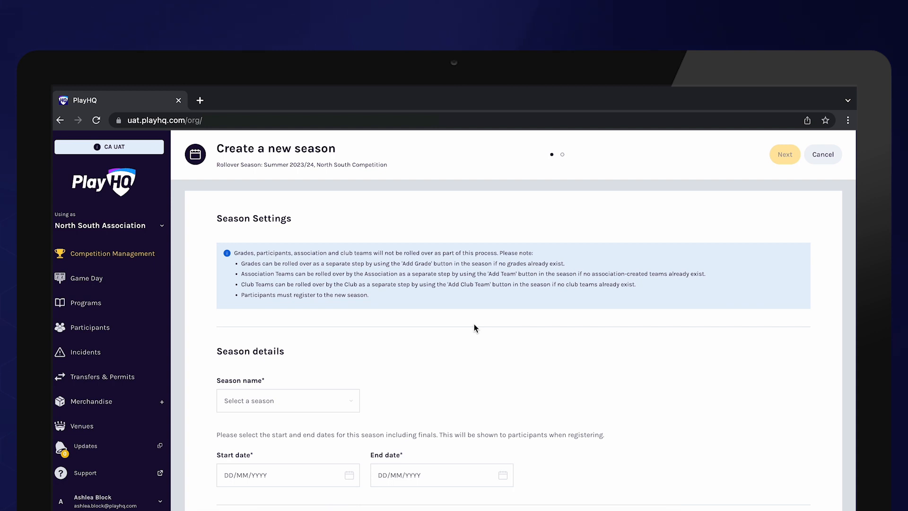
Choose Summer 2022/23 as the name of the new season
scroll(473, 324, "down", 3)
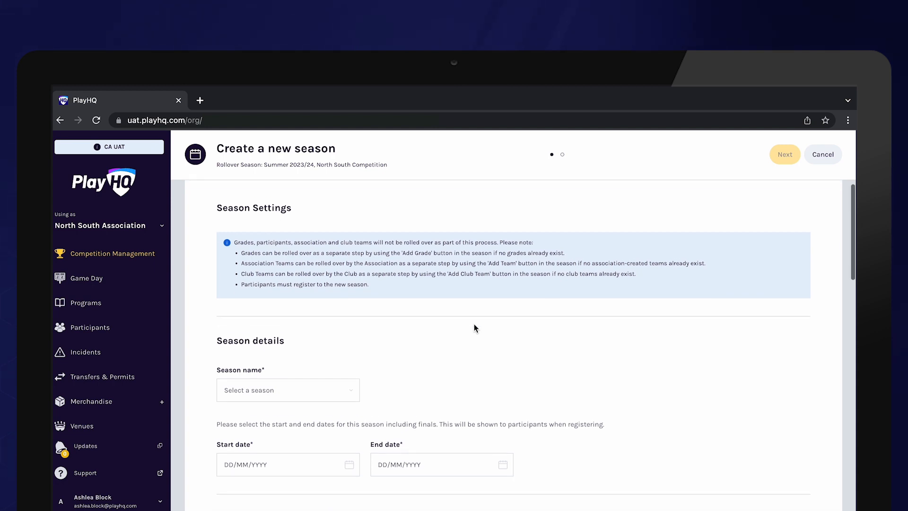
left_click(316, 256)
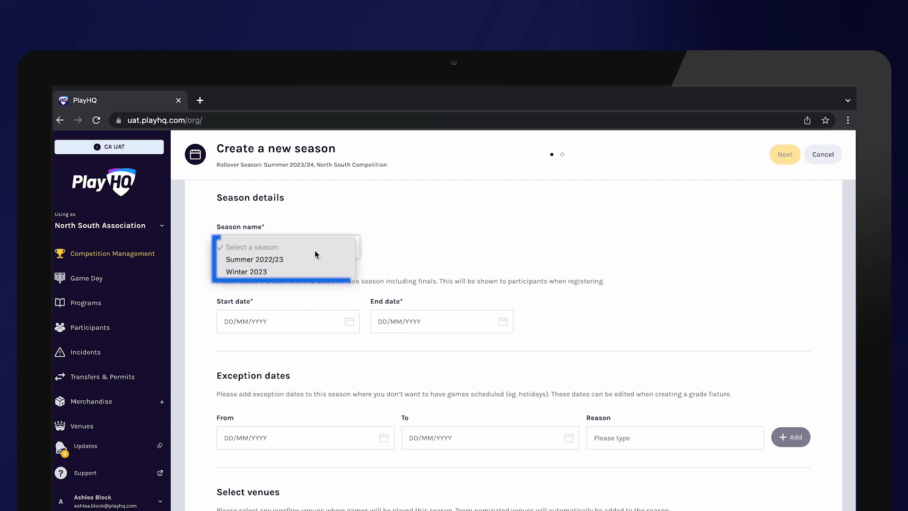
left_click(311, 259)
Set the season's start date to 01/09/2023 and its end date to 31/03/2024
left_click(305, 323)
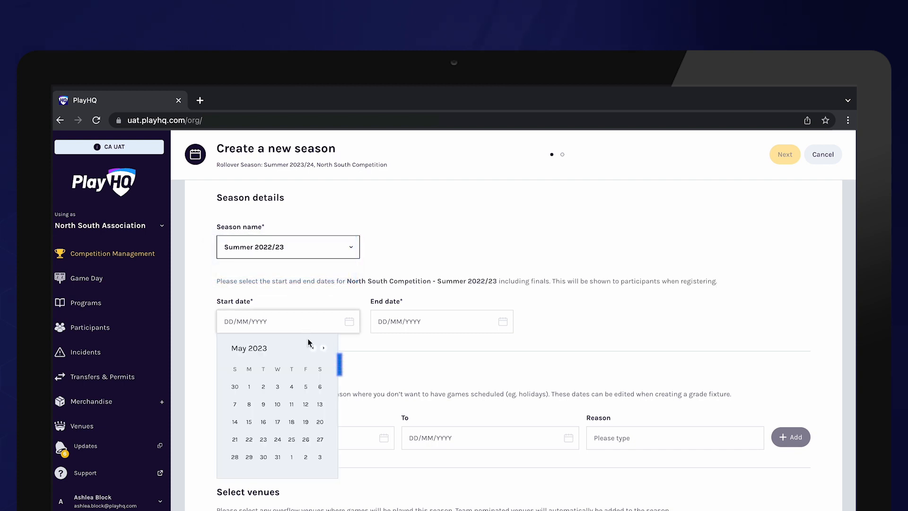
left_click(323, 348)
left_click(324, 348)
left_click(323, 348)
left_click(323, 348)
left_click(306, 386)
left_click(477, 348)
left_click(477, 348)
left_click(477, 348)
left_click(477, 348)
left_click(477, 348)
left_click(477, 348)
left_click(388, 474)
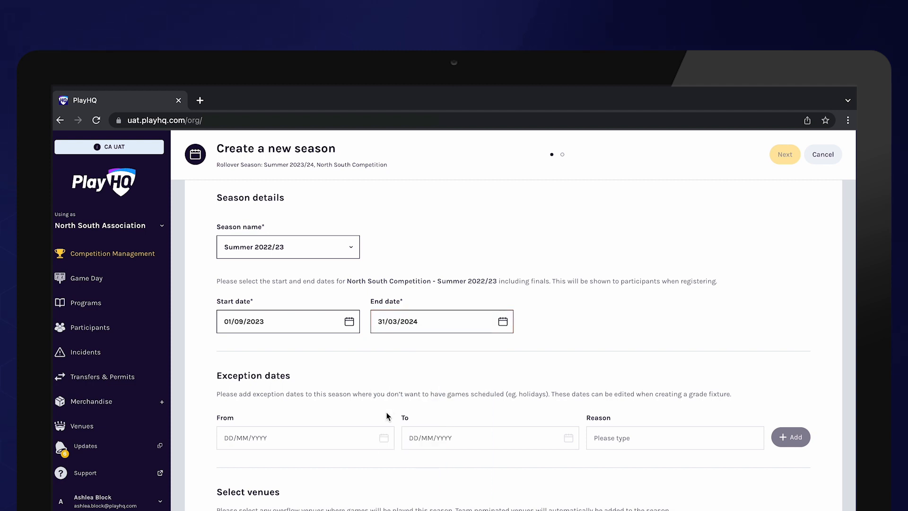
Add an exception period from 14/12/2023 to 13/01/2024 with the reason "Holidays"
scroll(322, 339, "down", 3)
left_click(322, 339)
left_click(323, 362)
left_click(323, 362)
left_click(323, 362)
left_click(323, 363)
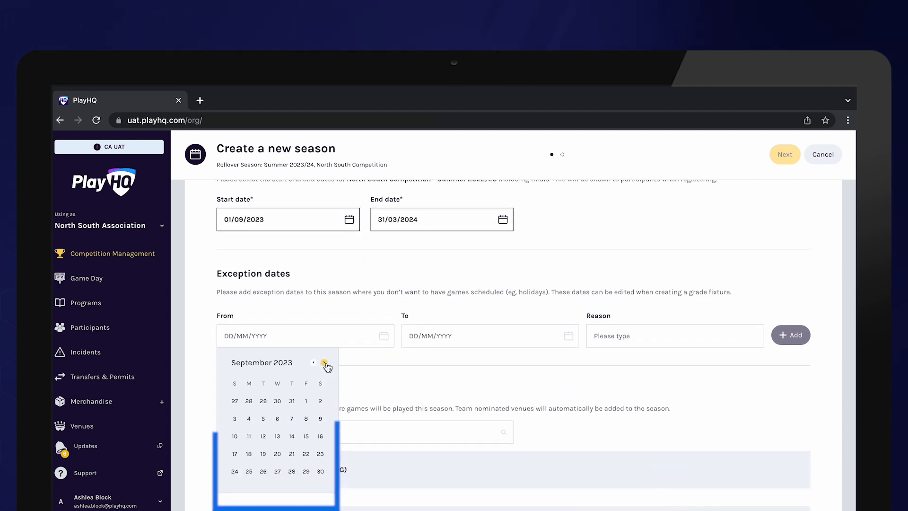
left_click(323, 362)
left_click(324, 362)
left_click(323, 362)
left_click(291, 436)
left_click(509, 362)
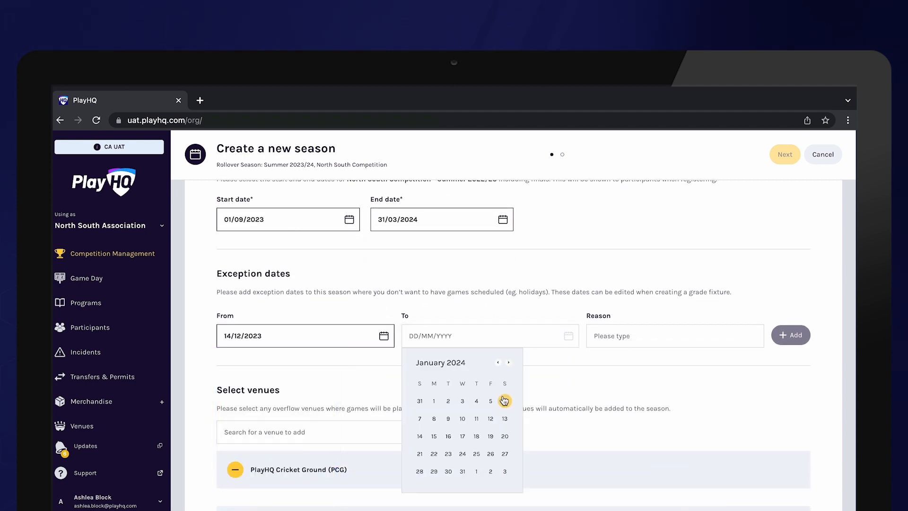
left_click(505, 418)
left_click(644, 338)
type("Holidays")
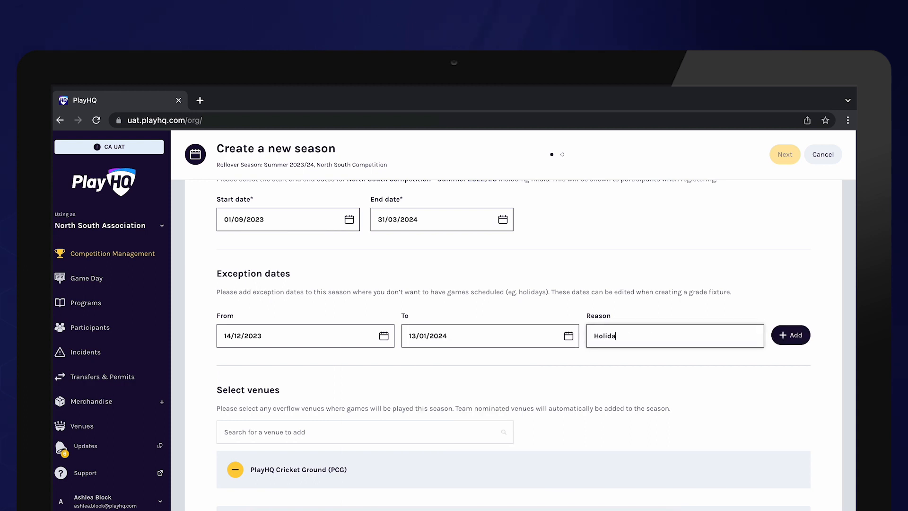
left_click(792, 339)
Set the age groups' player age calculation date to 31/08/2023 and continue to the club management settings
scroll(564, 352, "down", 5)
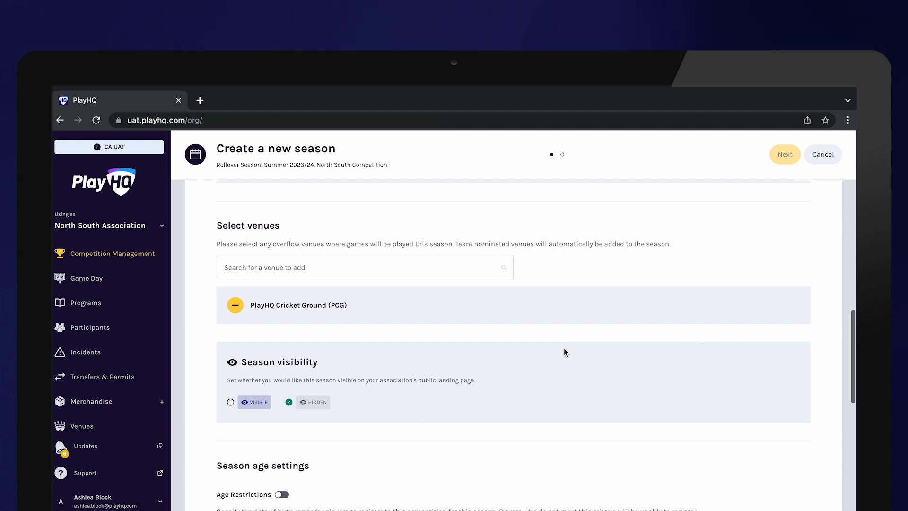
scroll(447, 299, "down", 4)
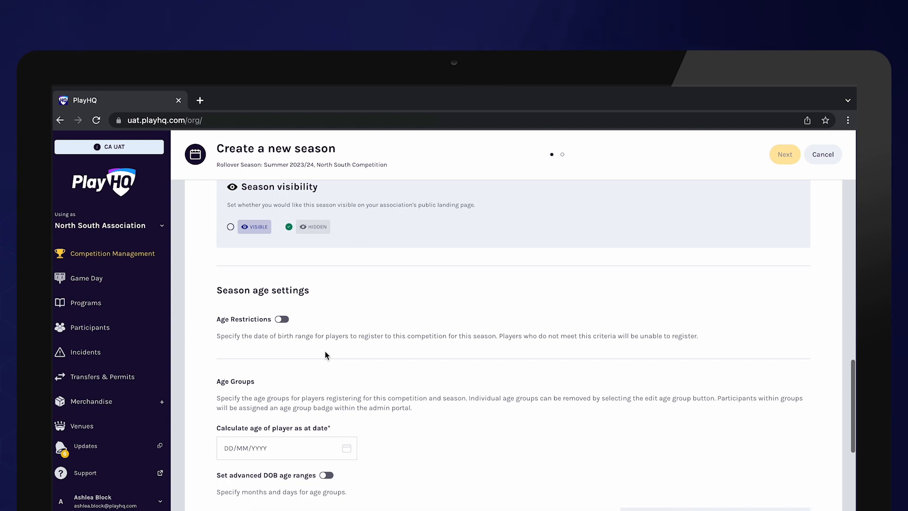
scroll(325, 350, "down", 3)
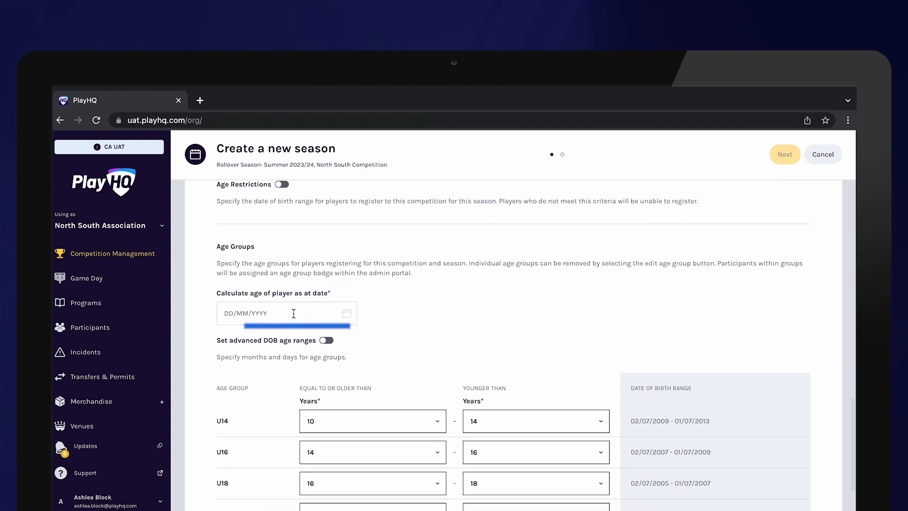
left_click(293, 313)
left_click(323, 340)
left_click(324, 339)
left_click(323, 339)
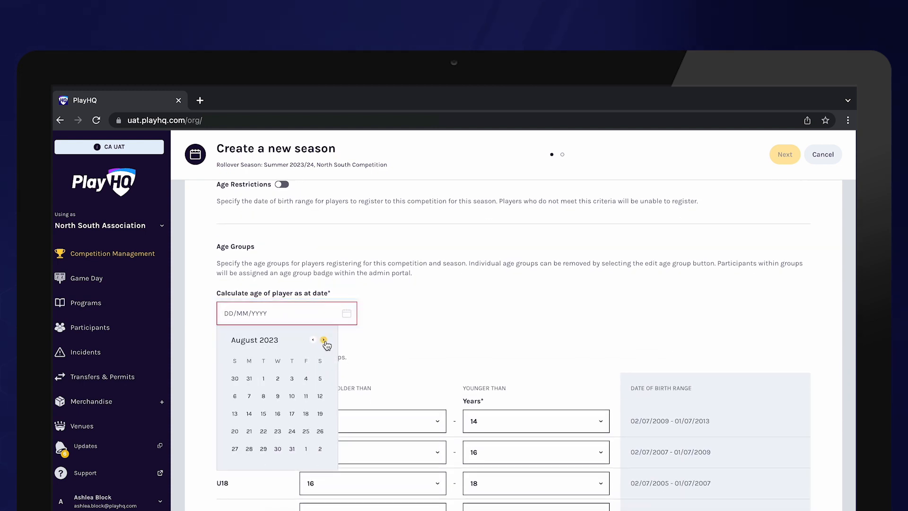
left_click(292, 448)
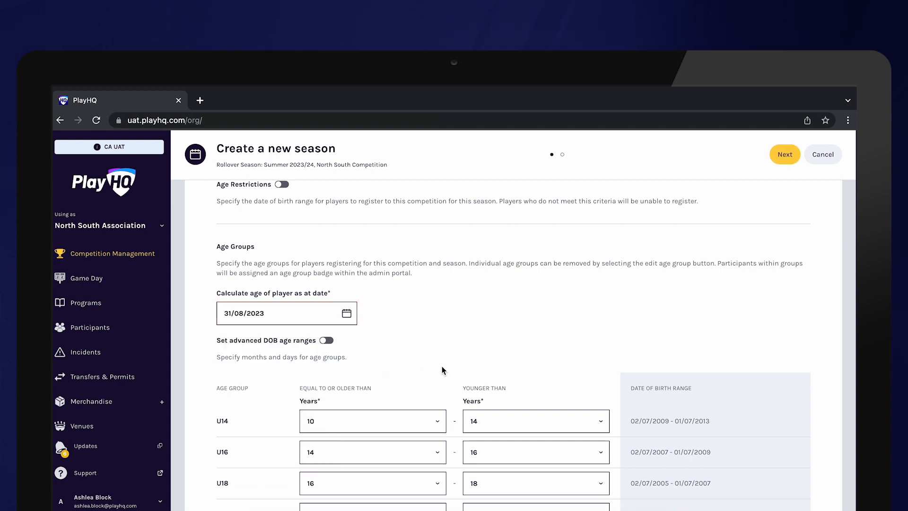
scroll(723, 307, "down", 2)
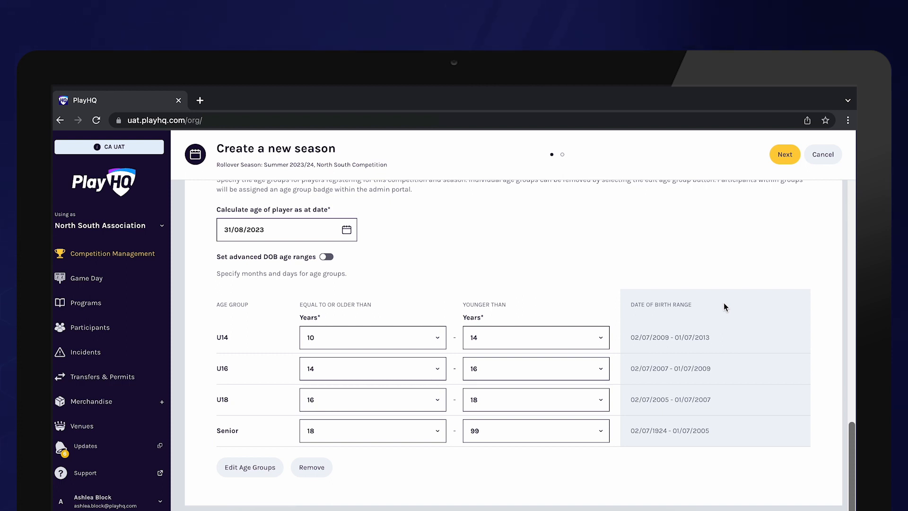
left_click(784, 158)
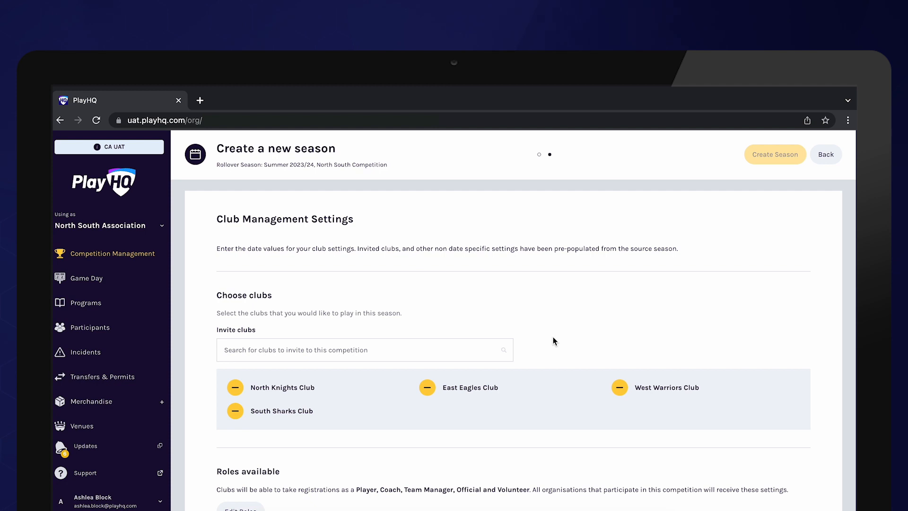
Set the club team allocation dates to 01/05/2023 through 31/08/2023 and disallow club admins from assigning player points
scroll(532, 422, "down", 3)
scroll(532, 423, "down", 1)
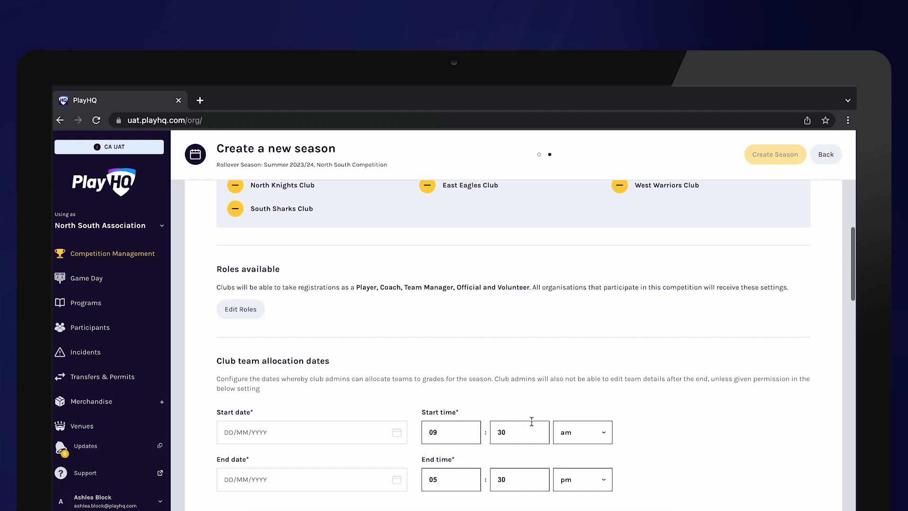
scroll(532, 421, "down", 2)
left_click(328, 343)
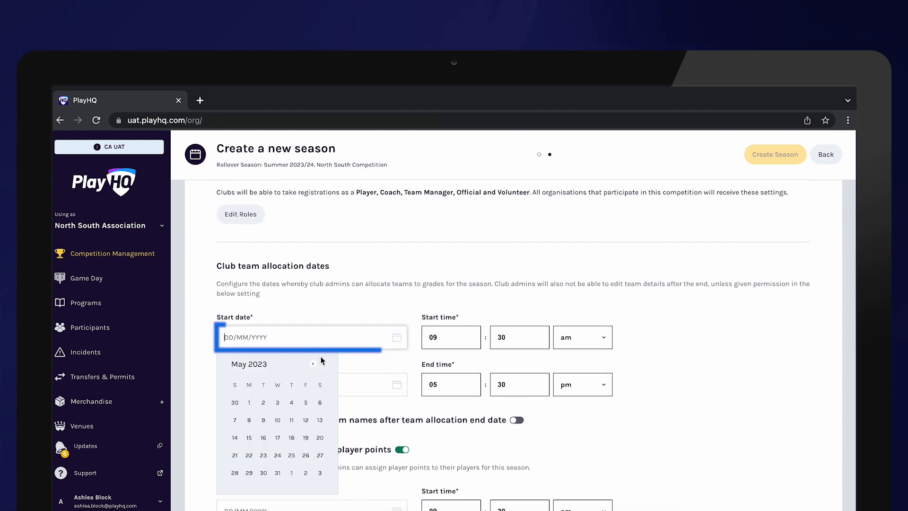
left_click(248, 404)
left_click(308, 384)
left_click(324, 417)
left_click(323, 418)
left_click(323, 418)
scroll(324, 416, "down", 3)
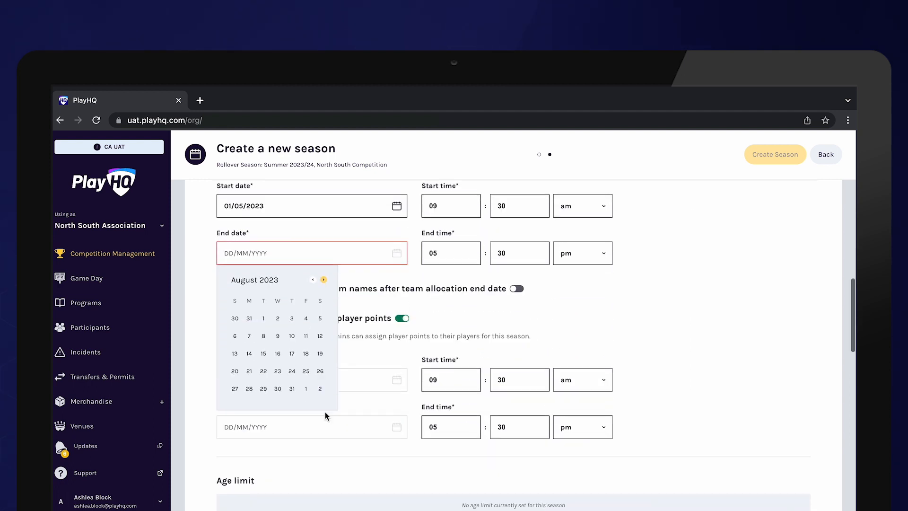
left_click(292, 389)
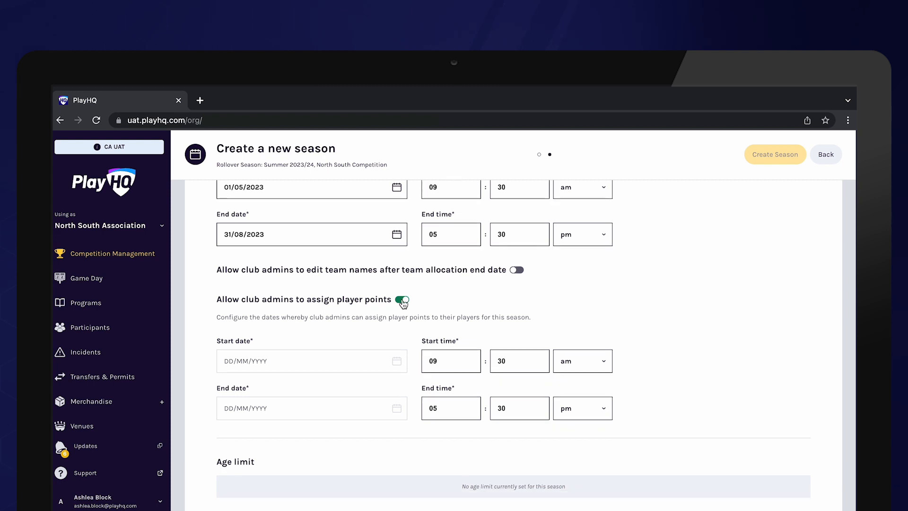
left_click(402, 300)
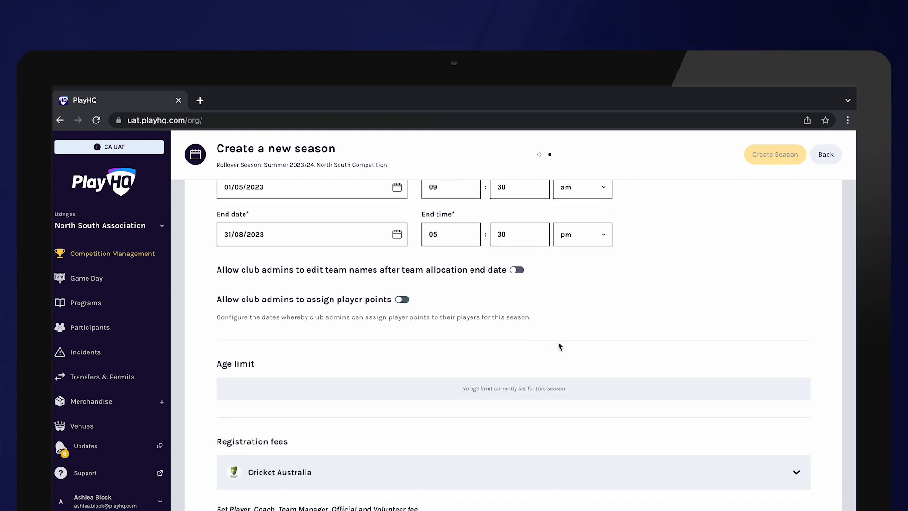
Set the player age calculation date for the advanced registration fees to 31/08/2023 and create the season
scroll(558, 342, "down", 5)
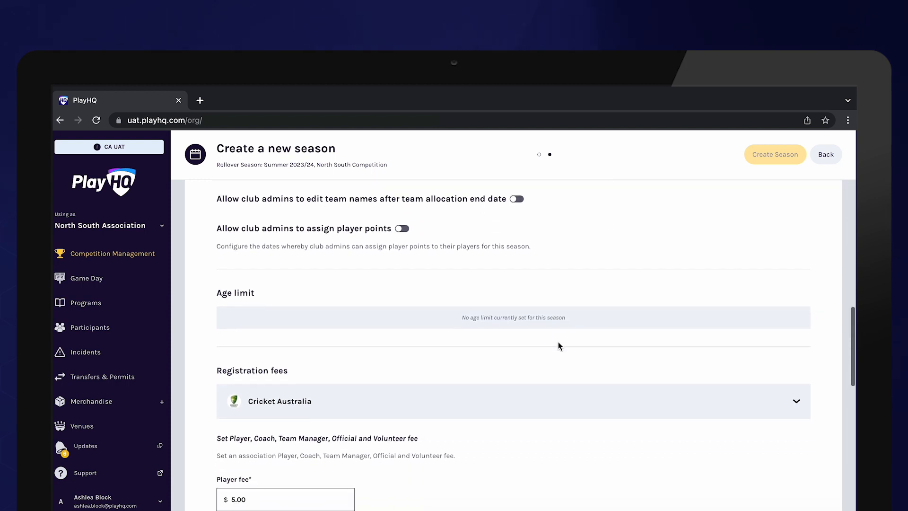
scroll(559, 346, "down", 5)
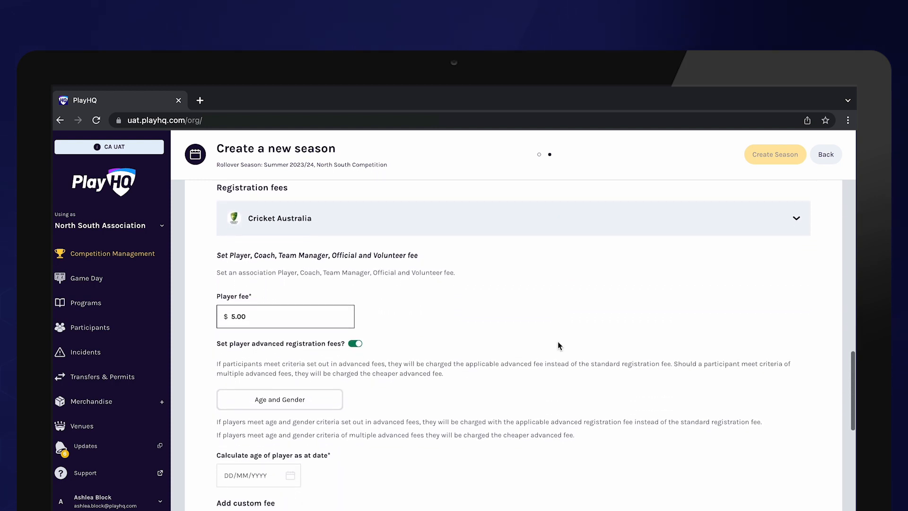
scroll(557, 341, "down", 3)
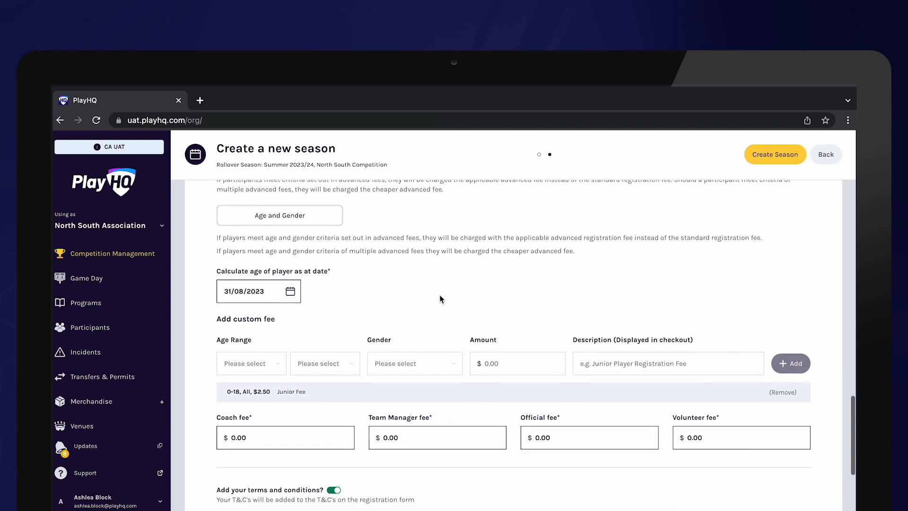
scroll(440, 297, "down", 2)
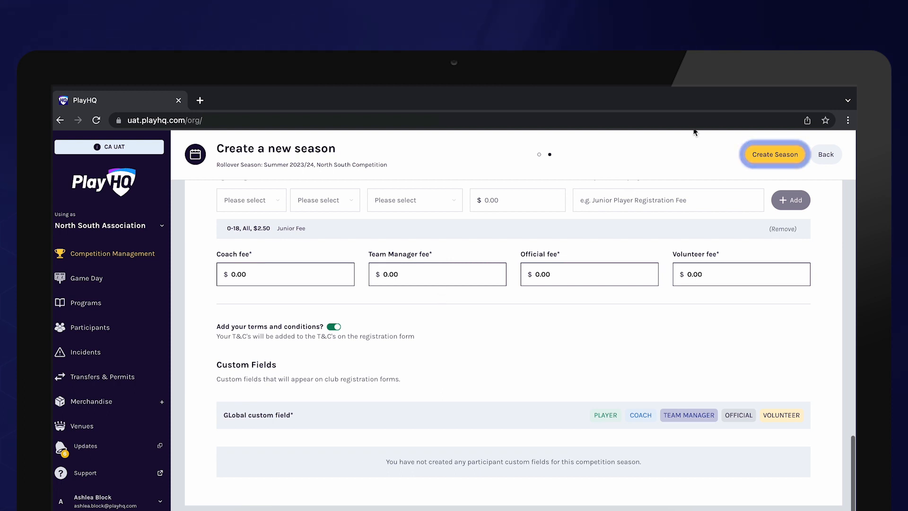
left_click(773, 155)
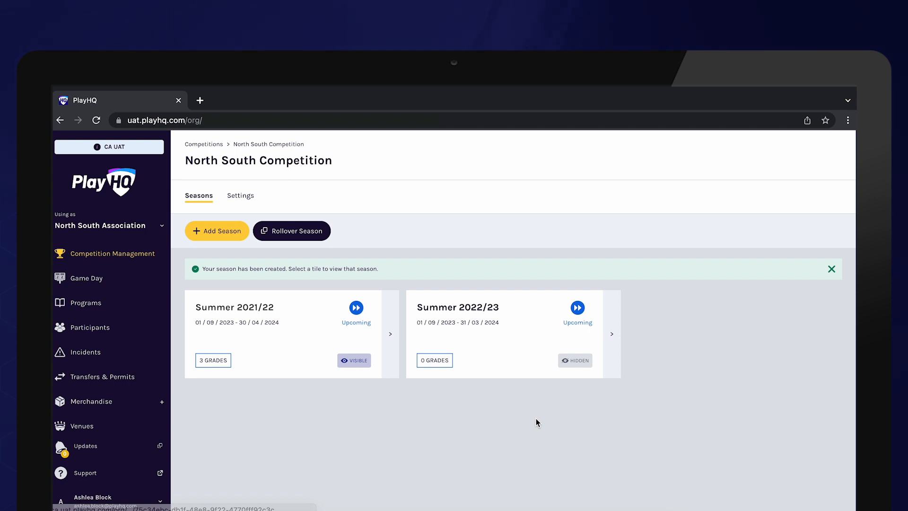
Open the Summer 2022/23 season and start adding grades by rolling over all grades from a previous season
left_click(517, 364)
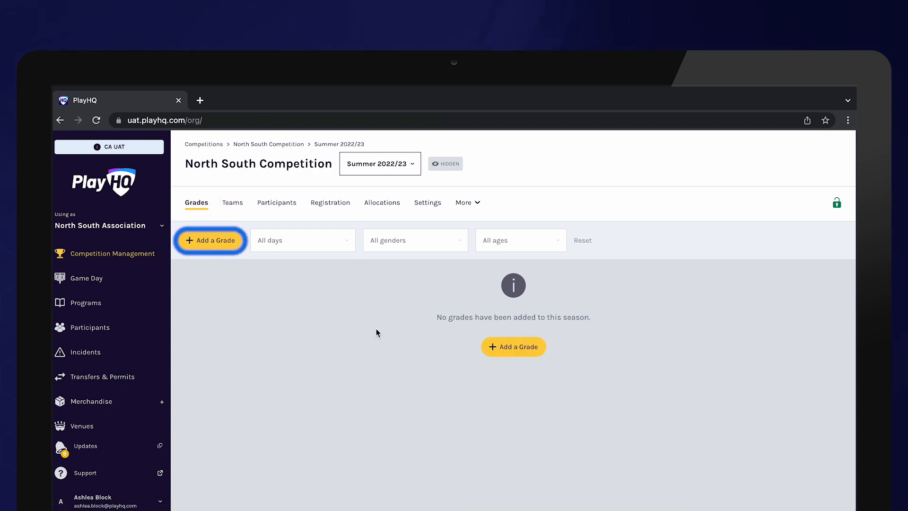
left_click(226, 248)
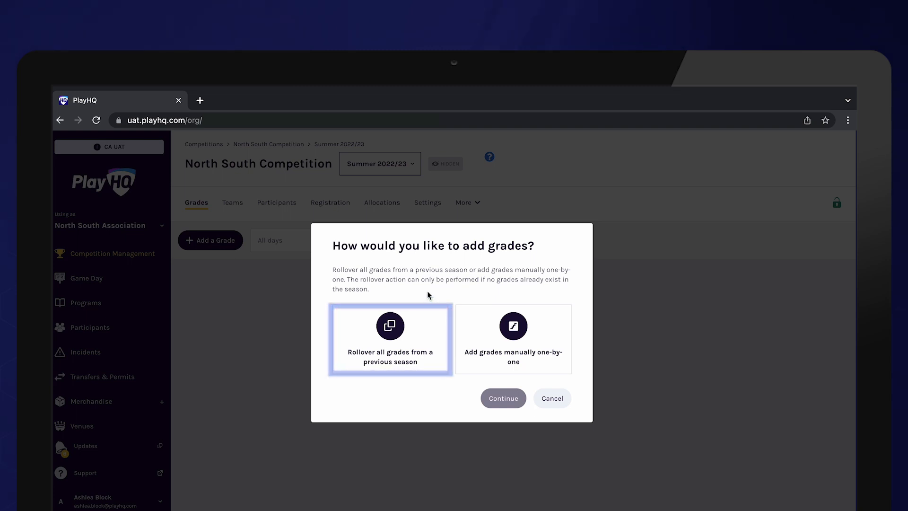
left_click(400, 353)
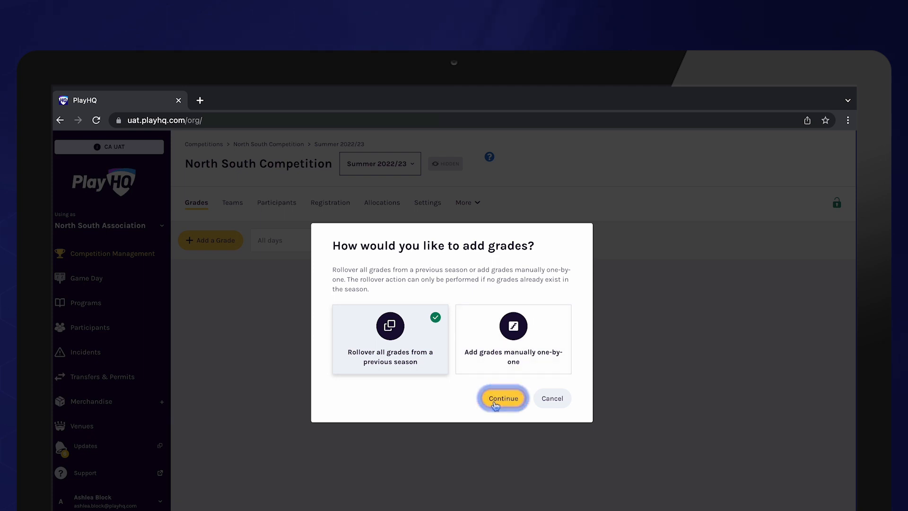
left_click(495, 406)
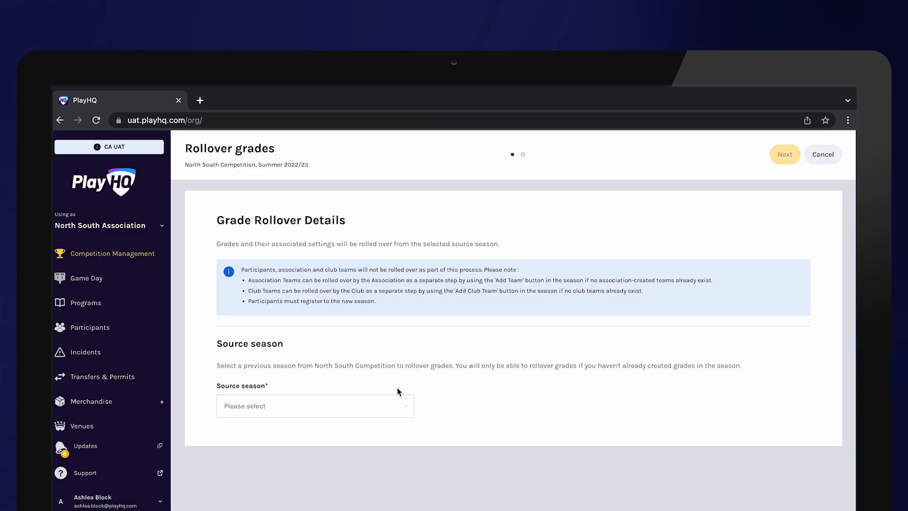
Choose Summer 2021/22 as the source season for the grade rollover and continue to the grade settings
left_click(372, 405)
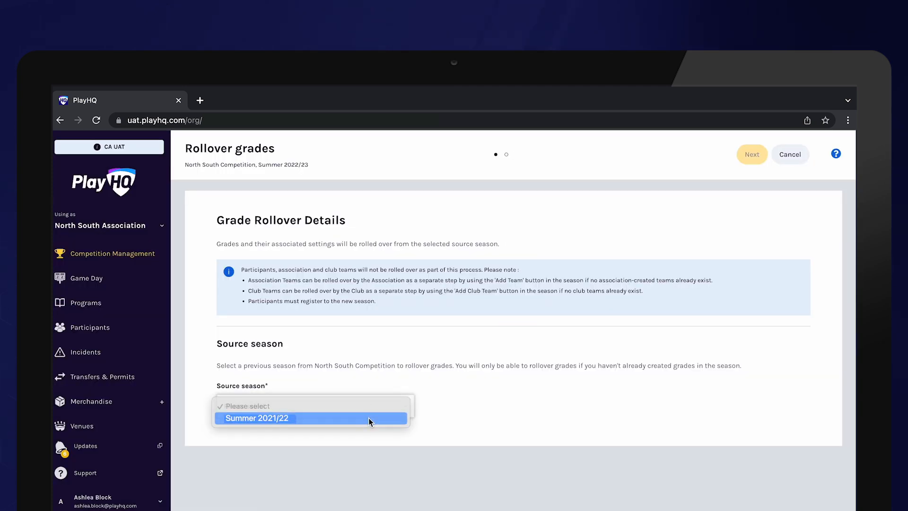
left_click(368, 418)
left_click(750, 154)
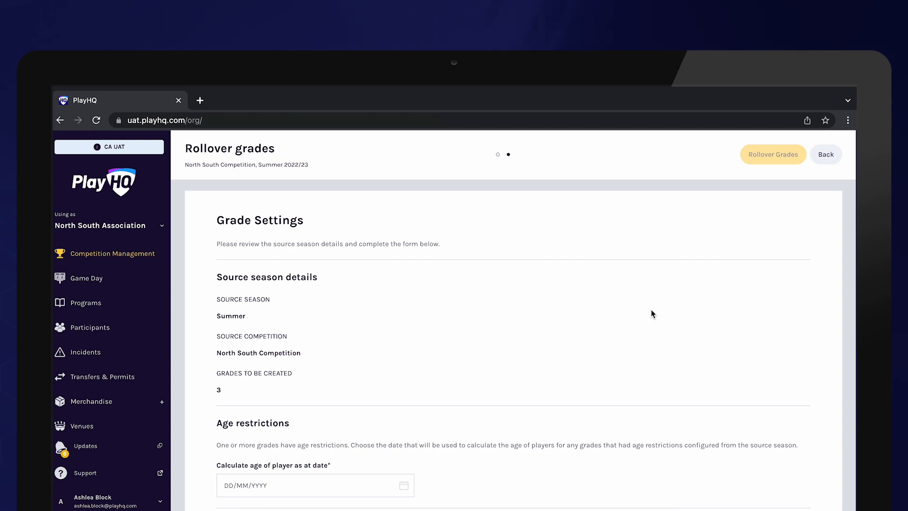
Set the player age calculation date for the grades' age restrictions to 31/08/2023
scroll(651, 311, "down", 3)
left_click(331, 363)
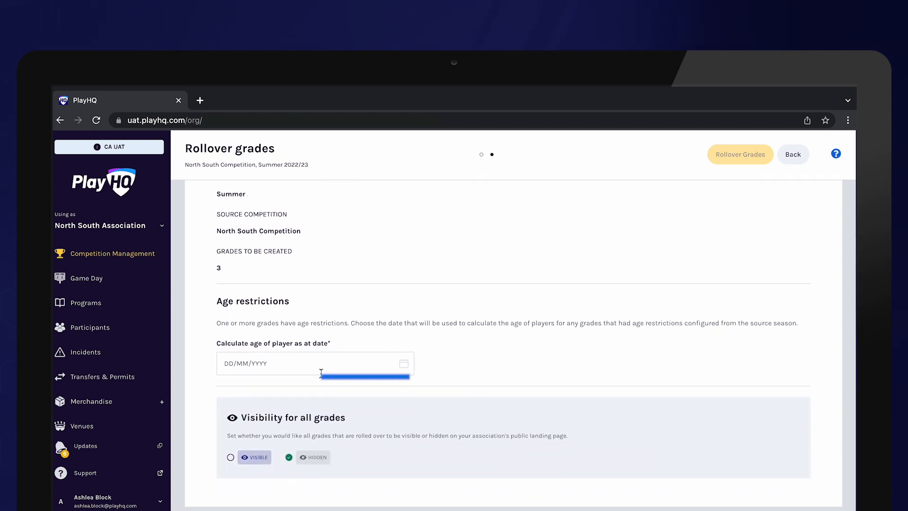
left_click(324, 389)
left_click(324, 389)
left_click(323, 390)
scroll(325, 388, "down", 1)
left_click(292, 494)
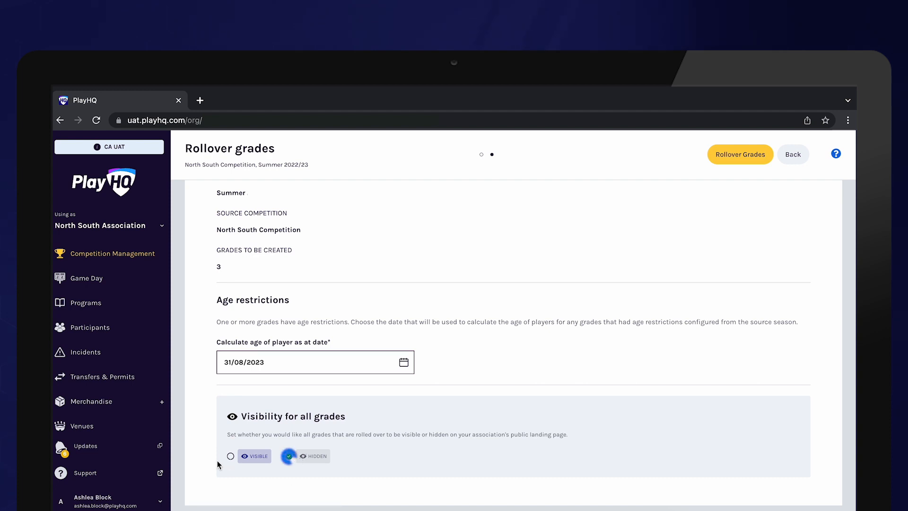
Make all rolled-over grades visible, then run the grade rollover and refresh the season's grade list
left_click(230, 457)
left_click(737, 163)
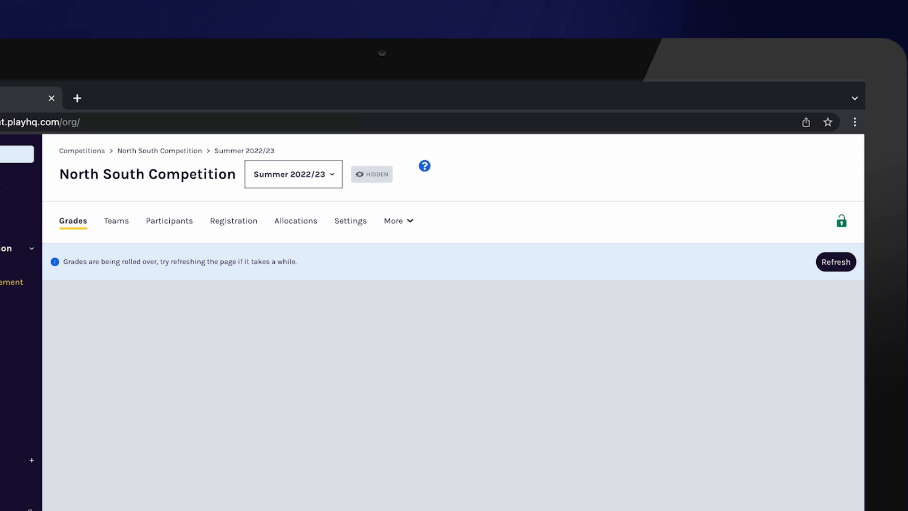
left_click(844, 272)
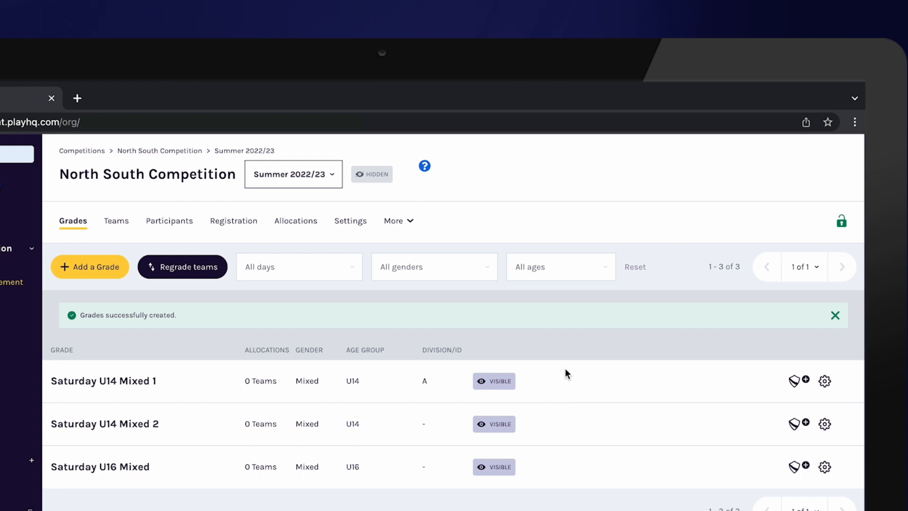
Start adding association teams to the Summer 2022/23 season by rolling over all association teams from a previous season
left_click(126, 229)
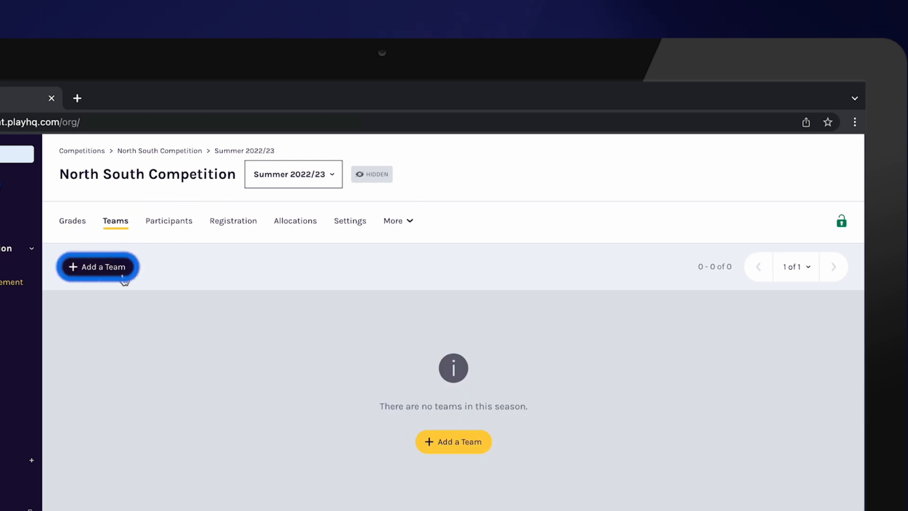
left_click(123, 277)
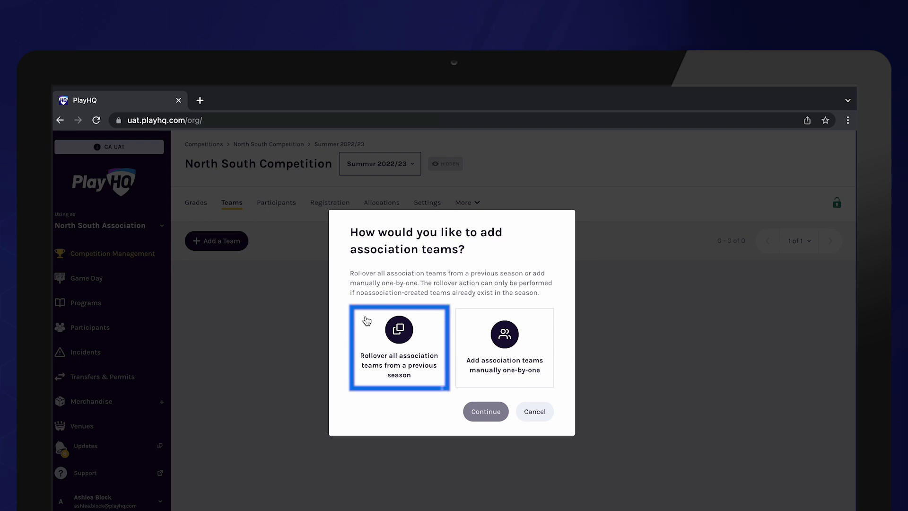
left_click(404, 351)
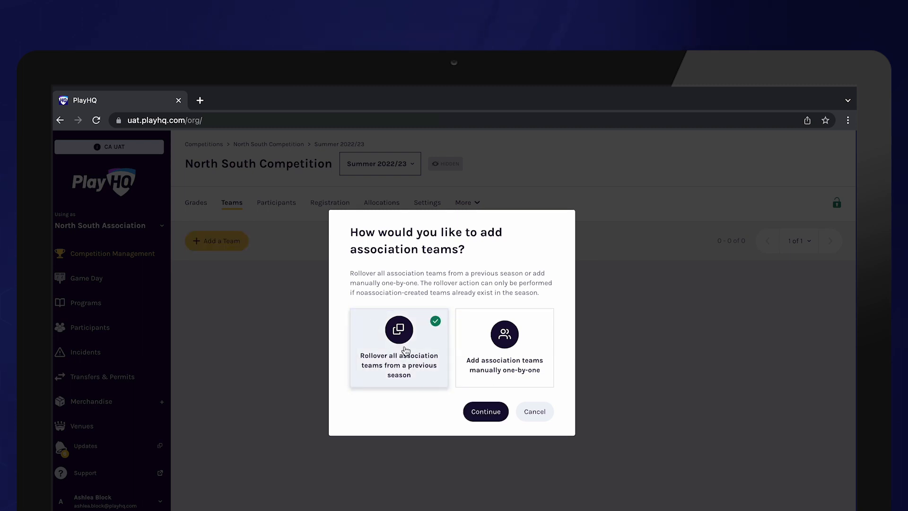
left_click(476, 410)
Roll over the association teams from the Summer 2021/22 source season and refresh the season's team list
left_click(366, 429)
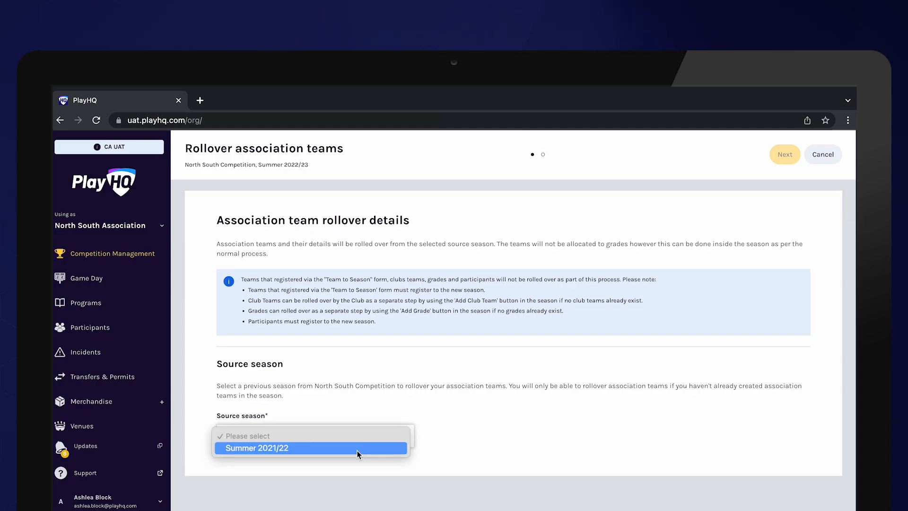
left_click(360, 449)
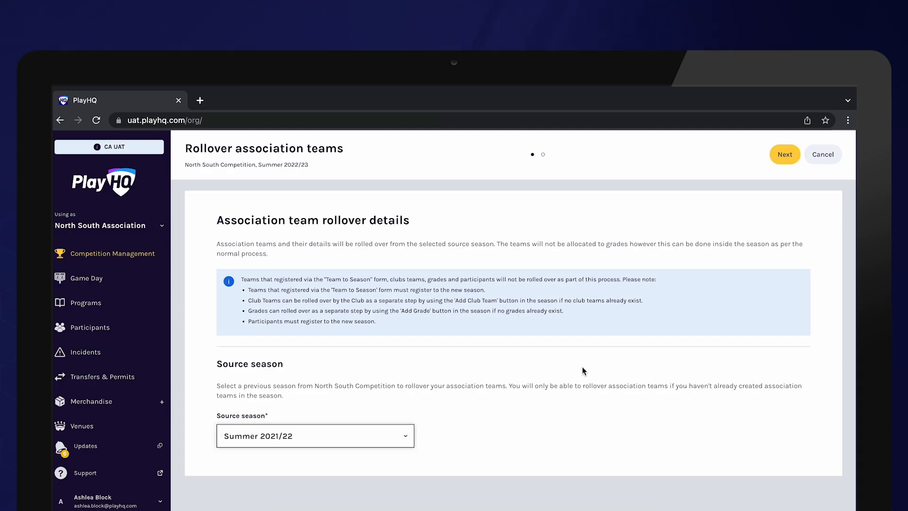
left_click(784, 152)
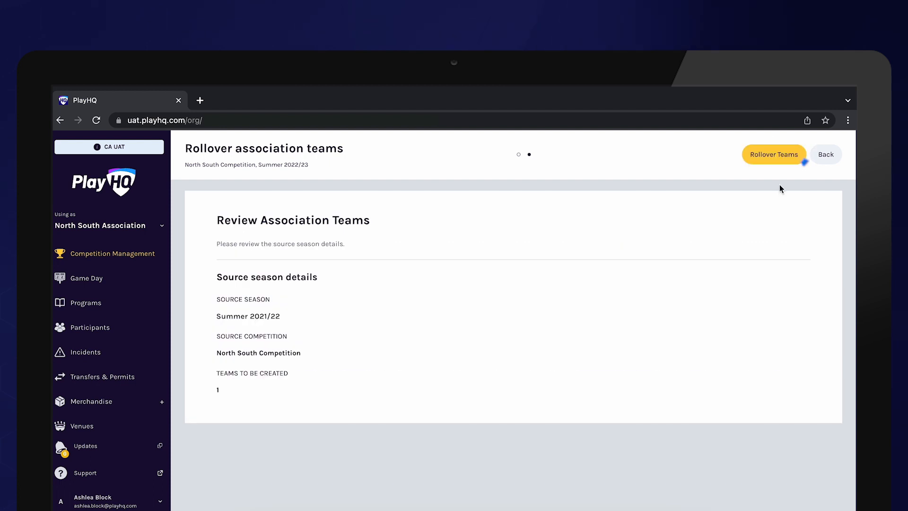
left_click(773, 165)
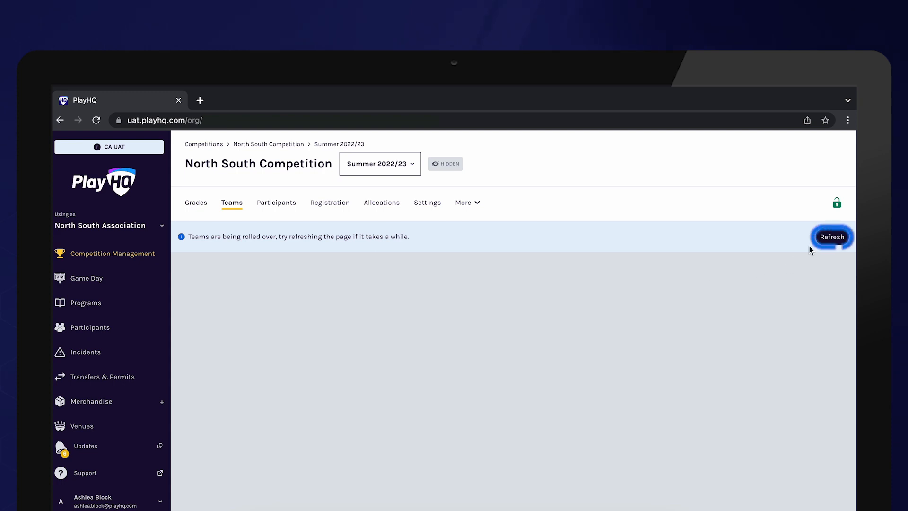
left_click(833, 239)
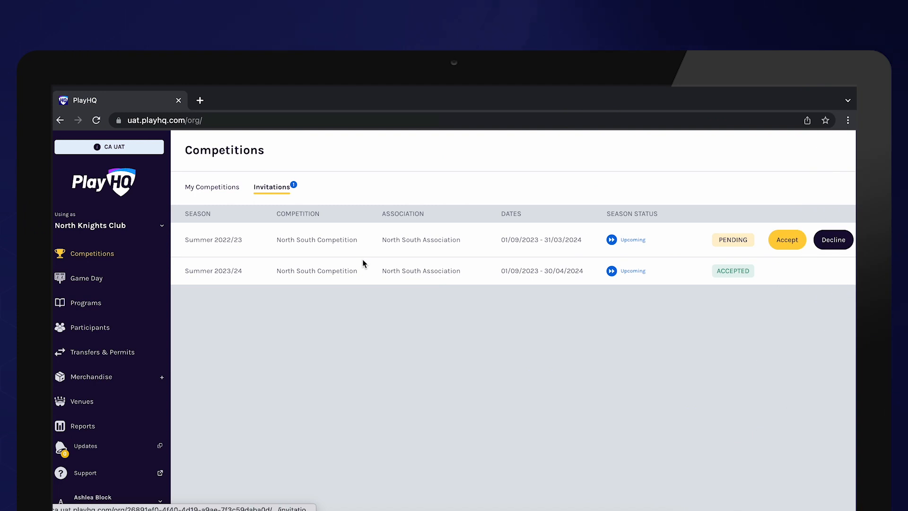
As North Knights Club, accept the pending Summer 2022/23 invitation to North South Competition and open that season
left_click(789, 242)
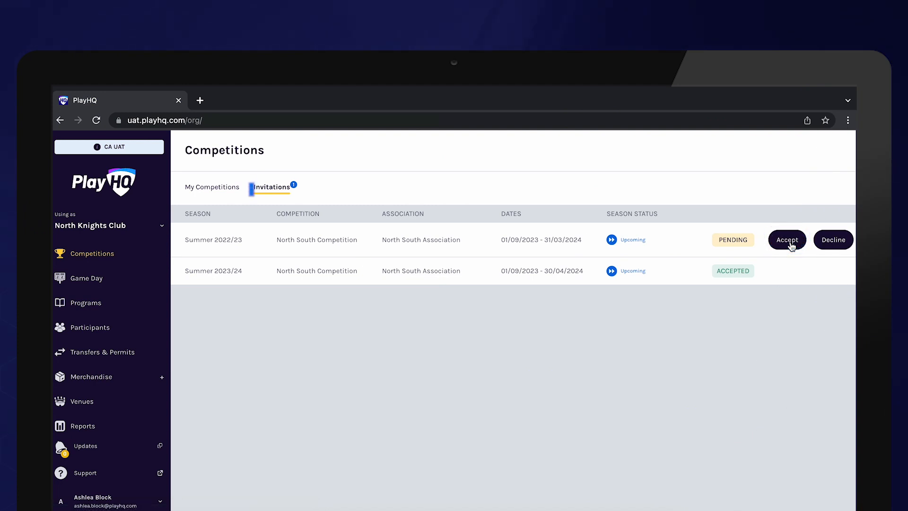
left_click(228, 199)
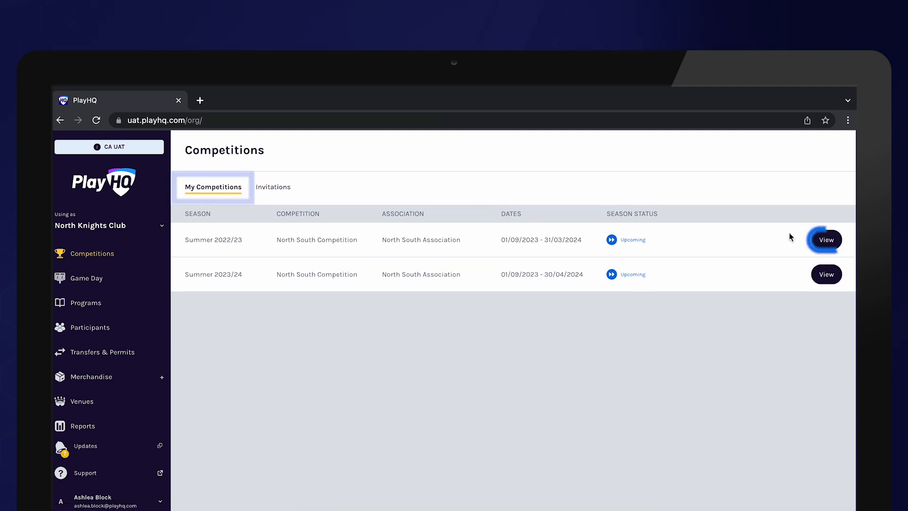
left_click(836, 245)
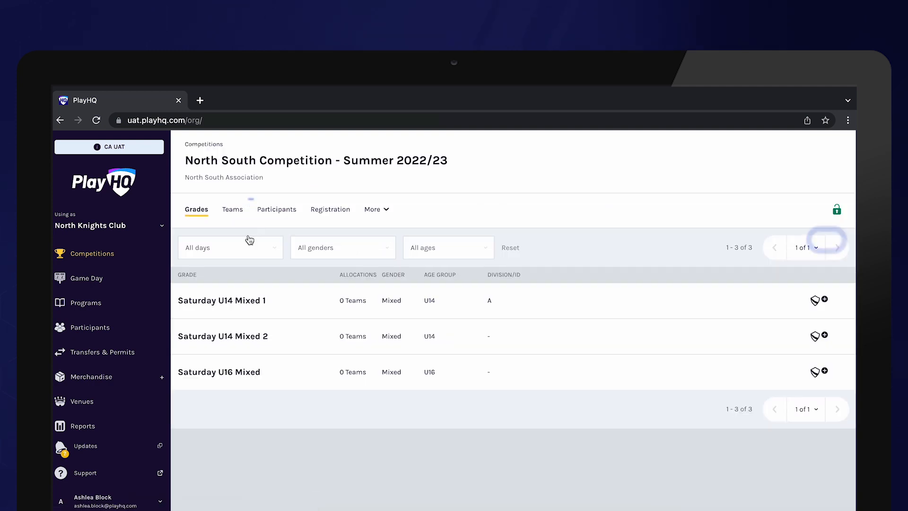
Start adding club teams to the season by rolling over all club teams from a previous season
left_click(239, 212)
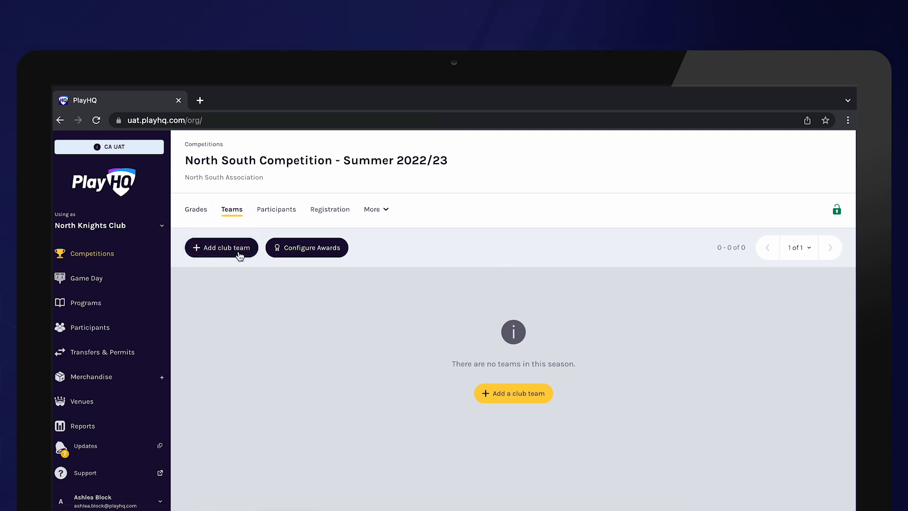
left_click(240, 251)
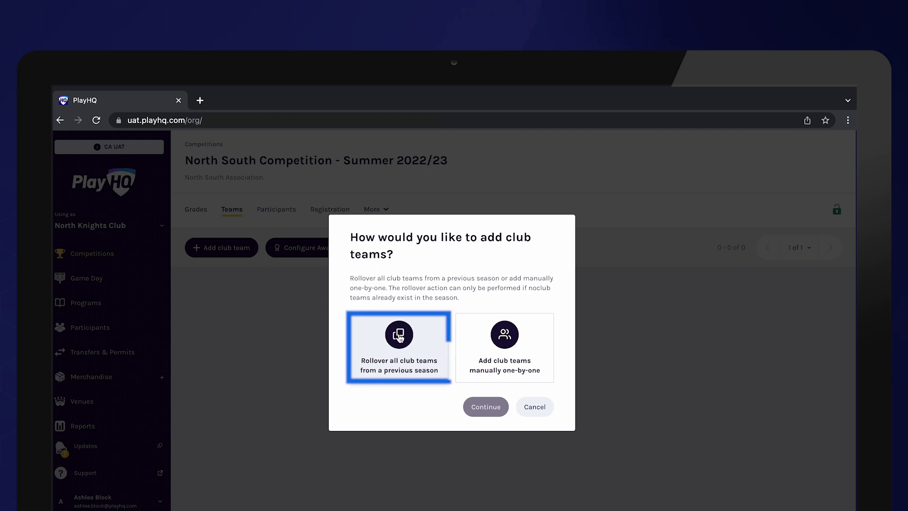
left_click(405, 348)
left_click(483, 409)
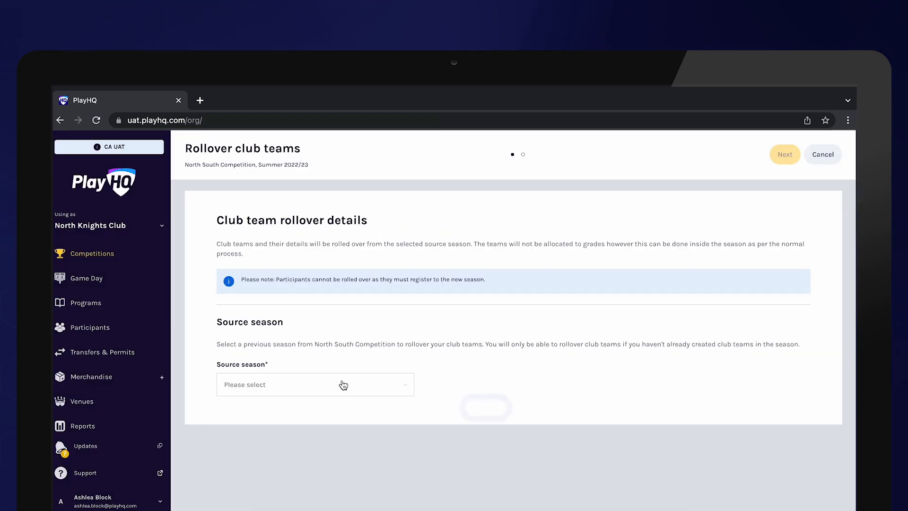
Roll over the club teams from the Summer 2021/22 source season and refresh the club's team list
left_click(343, 383)
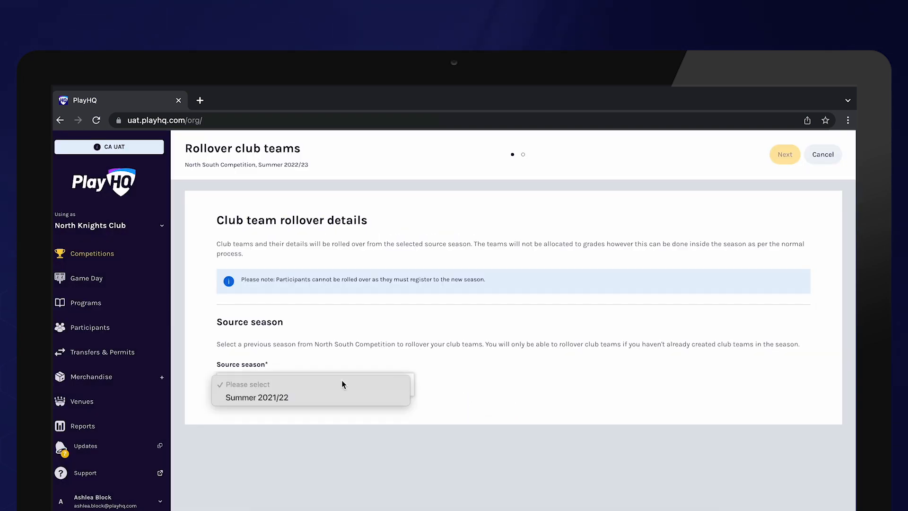
left_click(351, 398)
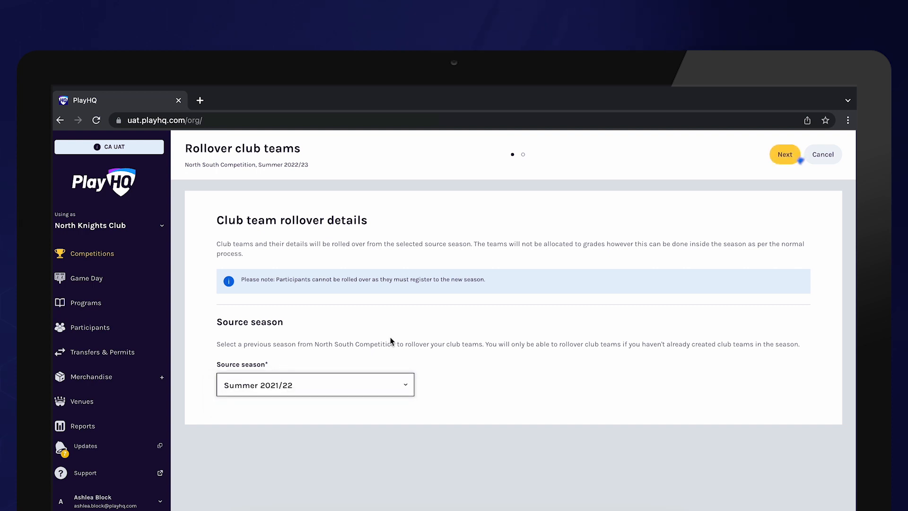
left_click(784, 164)
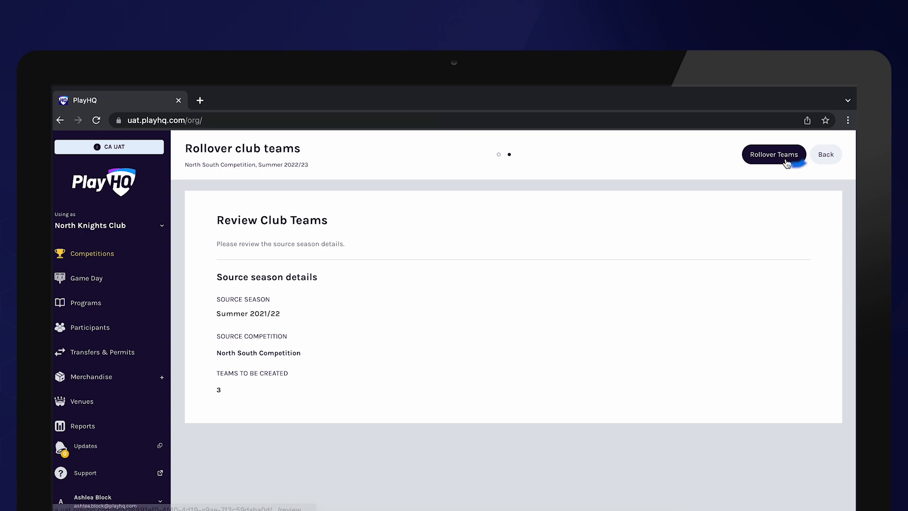
left_click(786, 162)
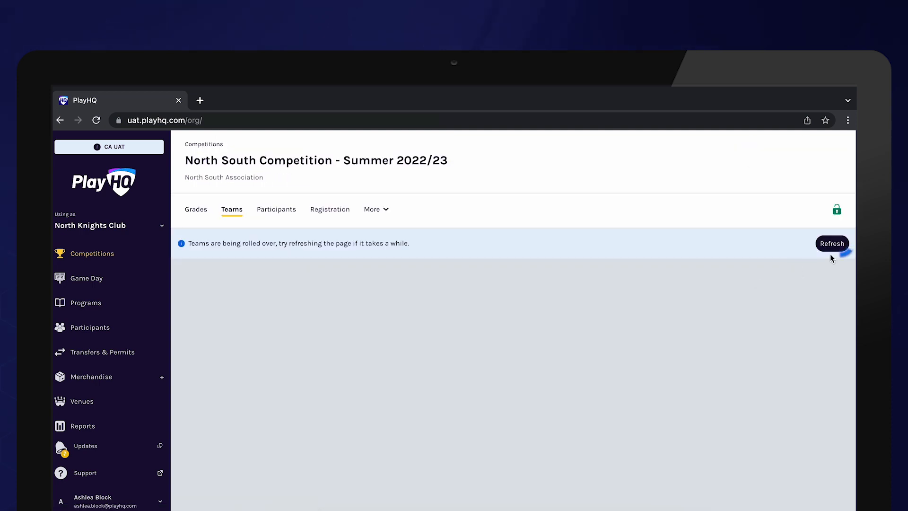
left_click(833, 247)
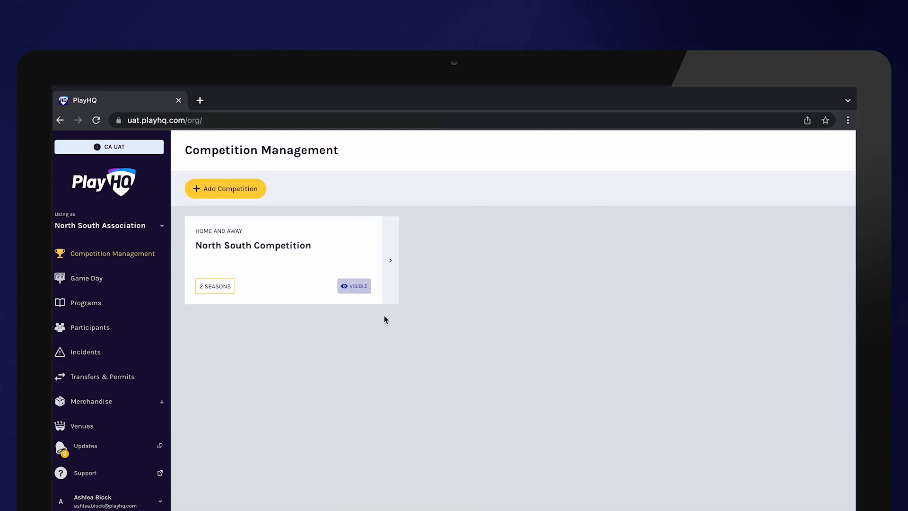
As North South Association, open the Summer 2022/23 season of North South Competition and review its teams
left_click(322, 253)
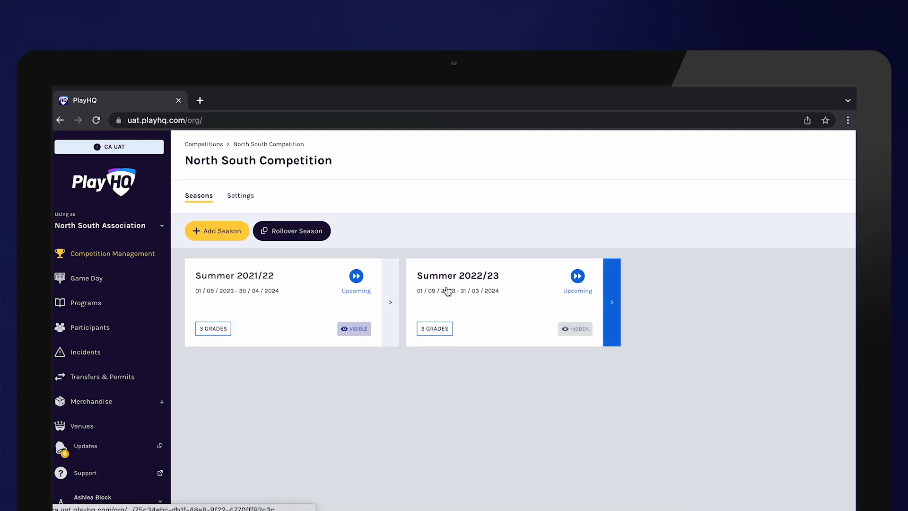
left_click(446, 290)
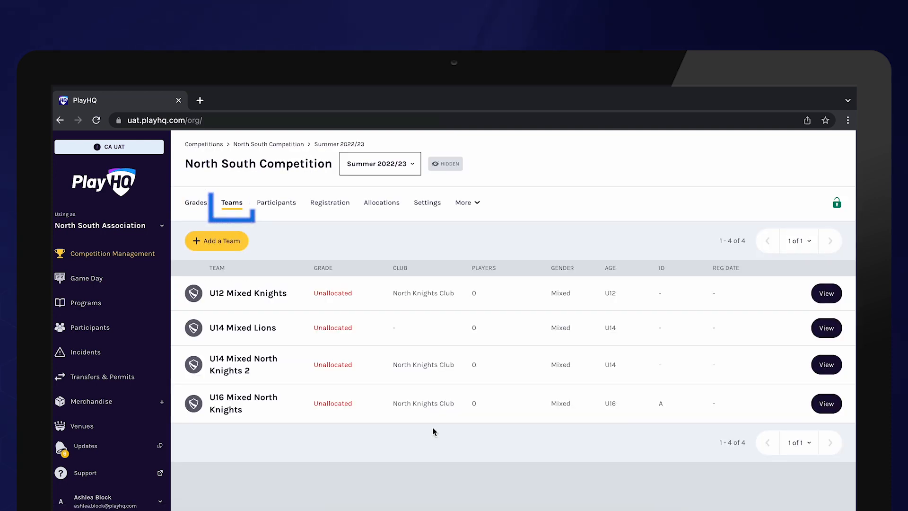